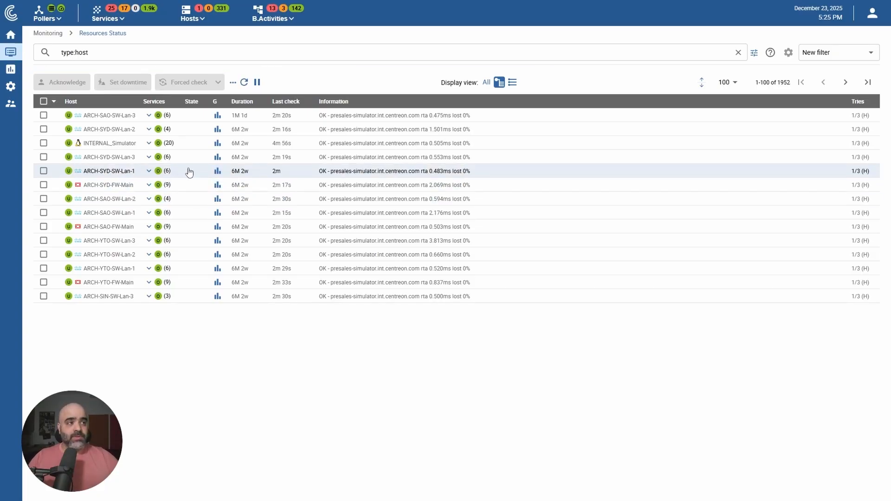
Open the list of notification commands in the command configuration.
mouse_move(20, 89)
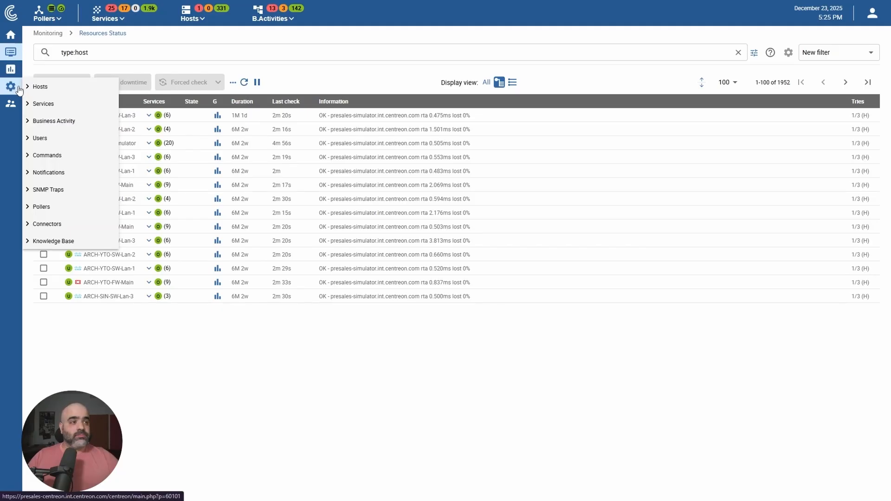
mouse_move(88, 155)
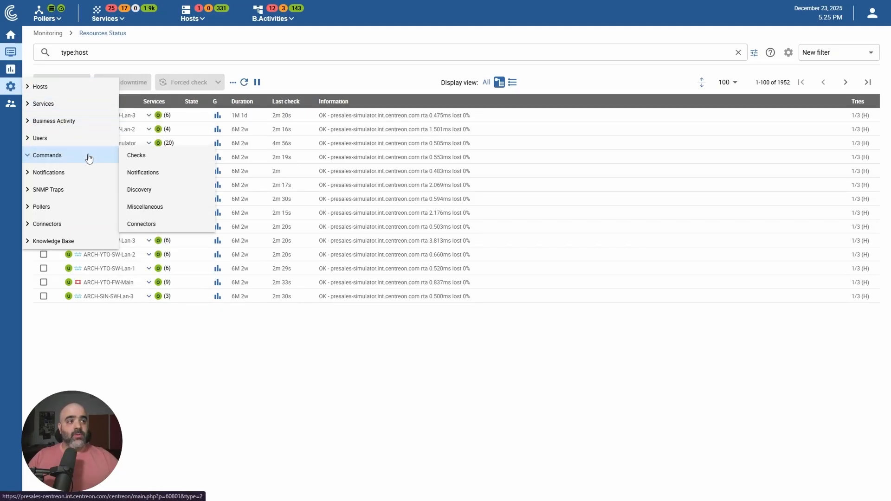
click(156, 174)
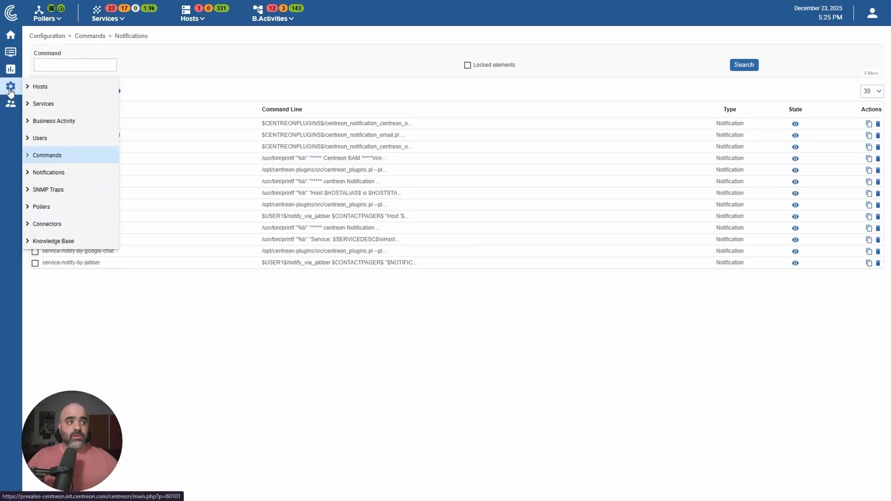
Open the contact listed directly below superadmin in Contacts / Users and examine the available host notification periods.
mouse_move(10, 103)
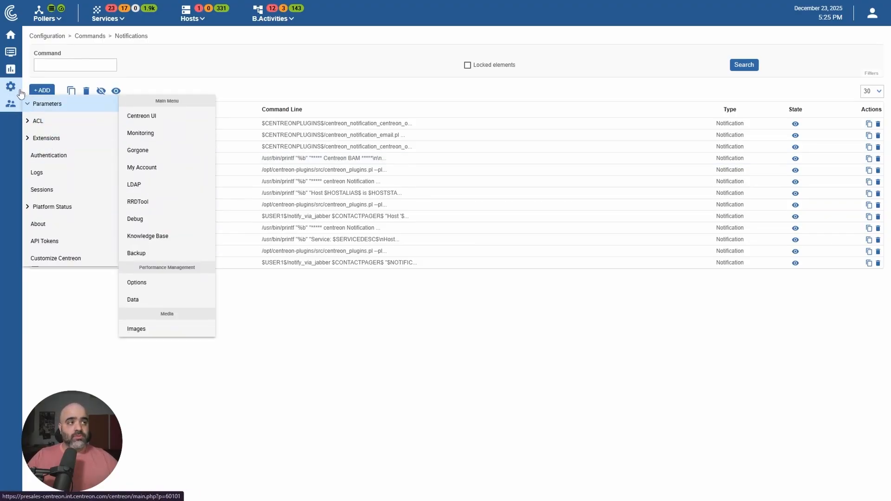
mouse_move(10, 87)
mouse_move(51, 139)
click(157, 147)
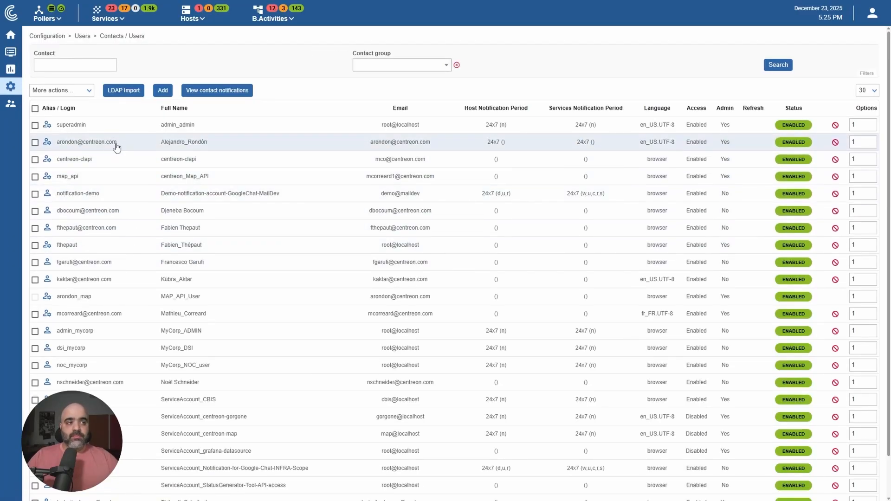
click(114, 144)
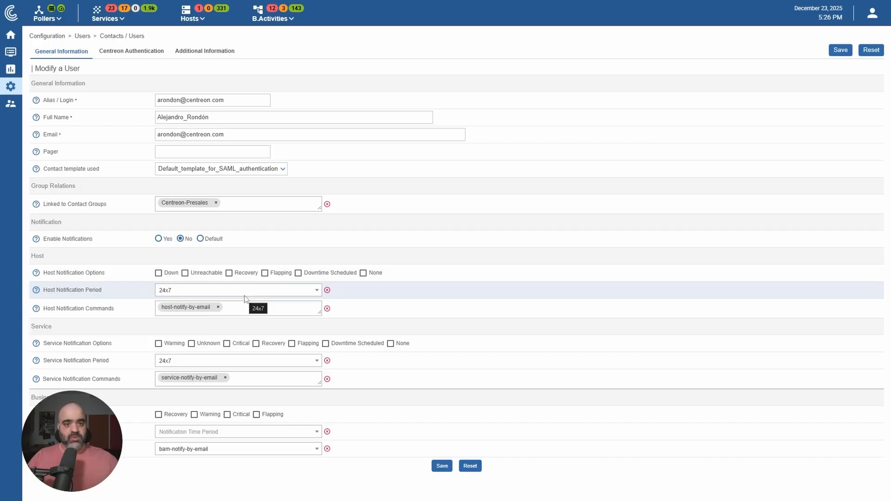
click(317, 291)
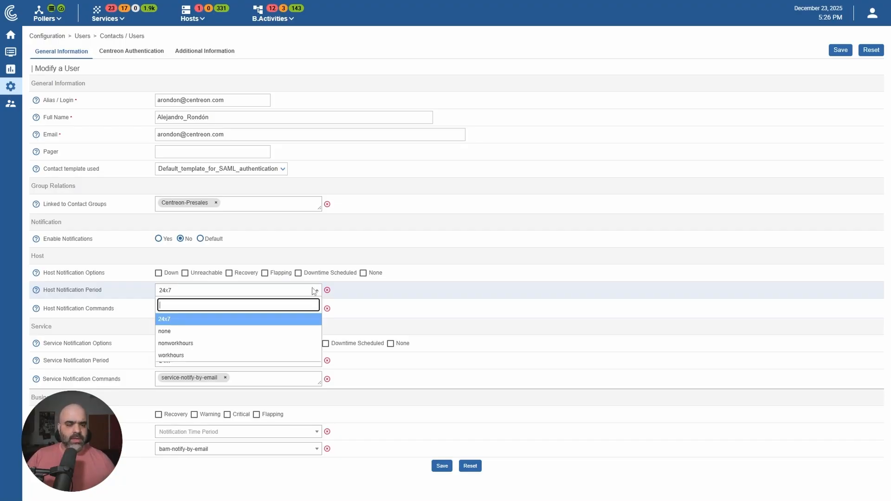
click(315, 291)
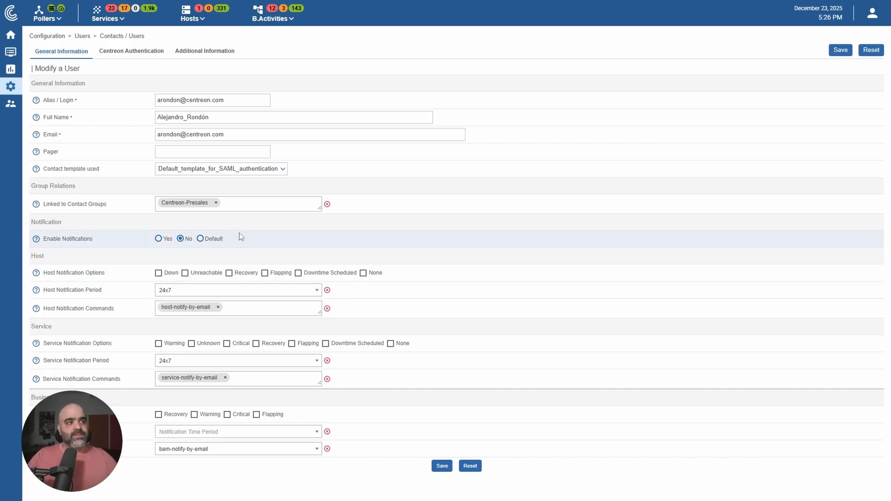
Link a contact as notification receiver in the notification settings of the host ARCH-SAO-FW-Main.
mouse_move(11, 86)
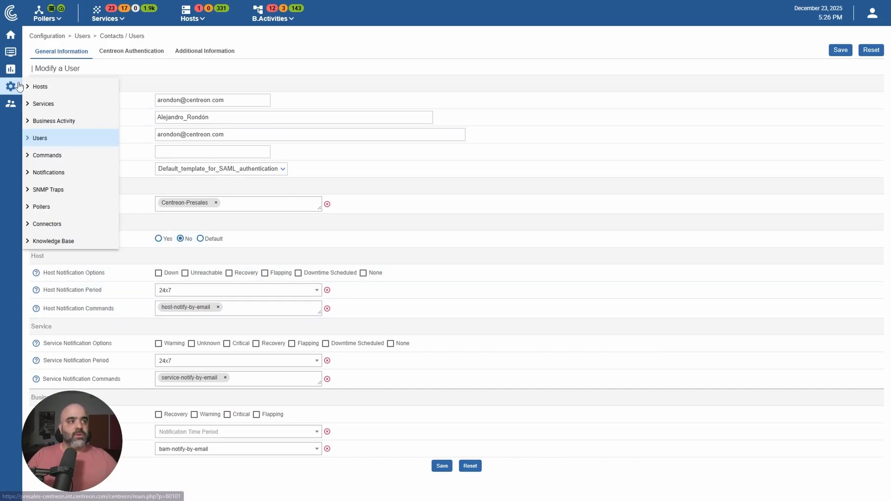
mouse_move(65, 90)
click(162, 89)
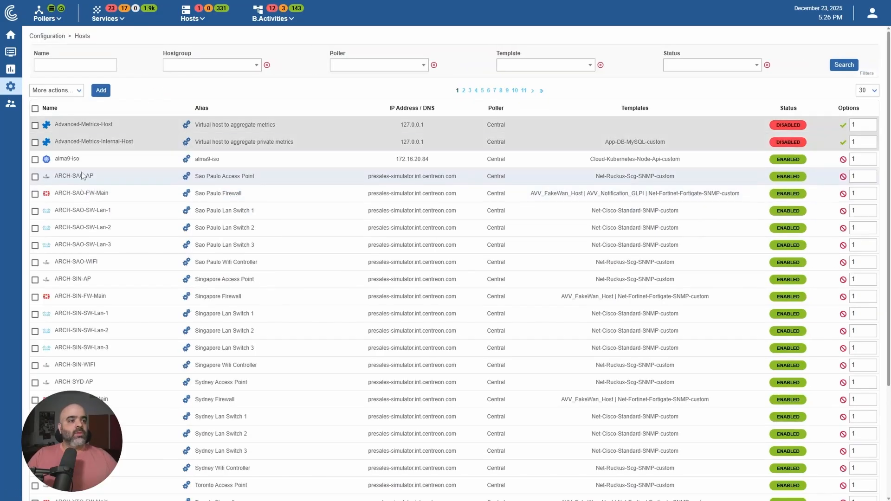
click(97, 195)
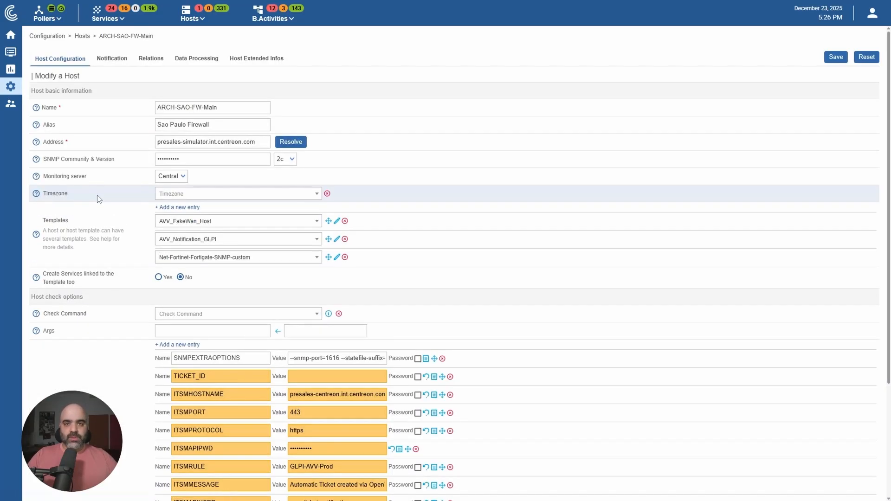
click(113, 61)
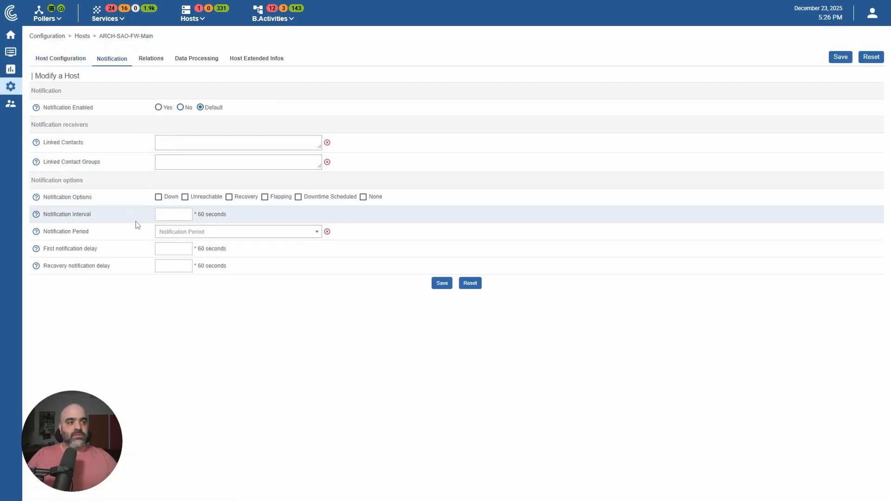
click(181, 144)
click(195, 184)
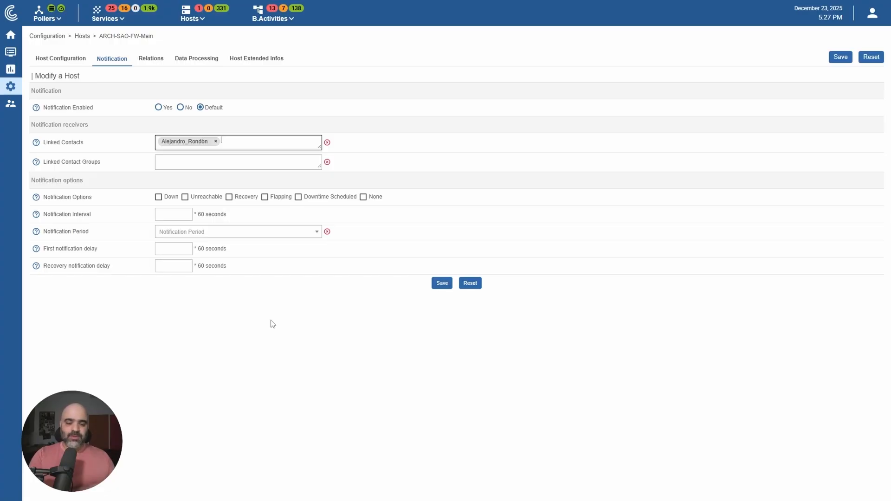
key(alt+Tab)
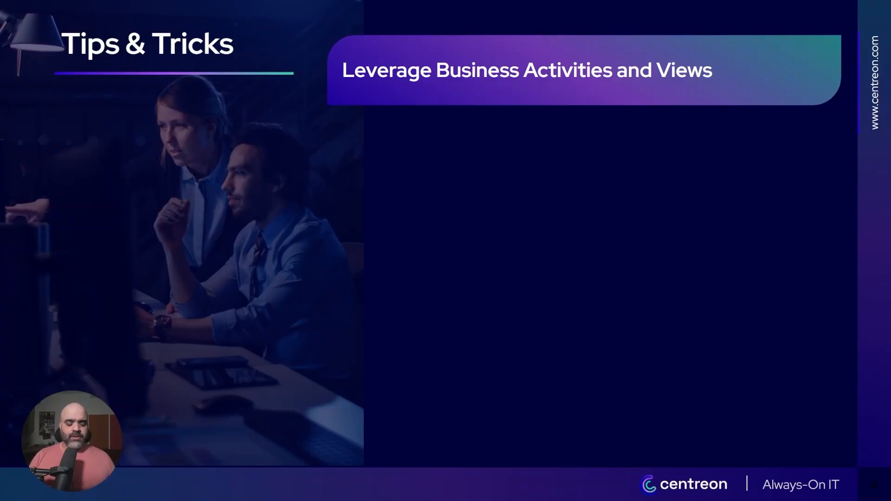
key(alt+Tab)
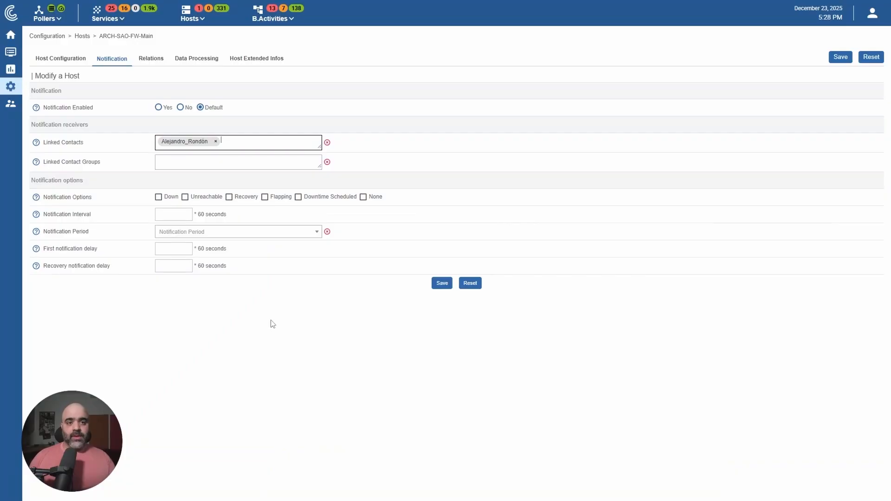
Activate notifications for the business activity ARO-TEst and open its contact group selection.
mouse_move(15, 91)
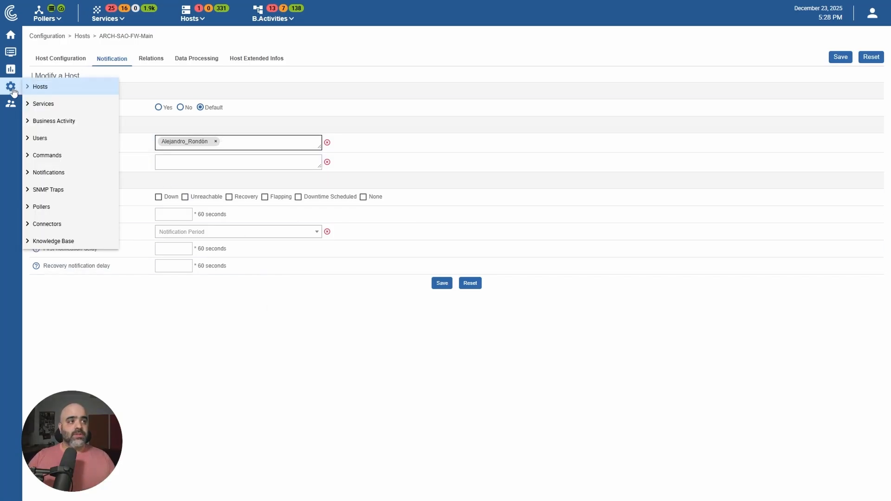
mouse_move(65, 122)
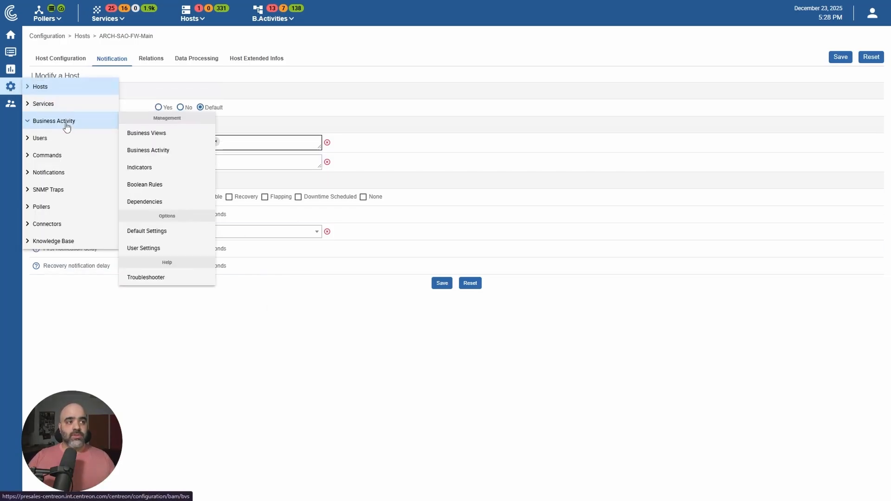
click(163, 150)
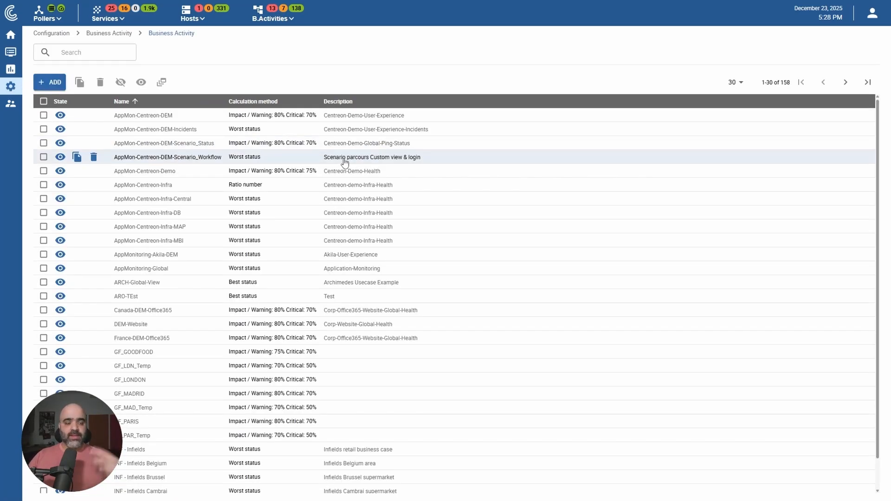
click(144, 299)
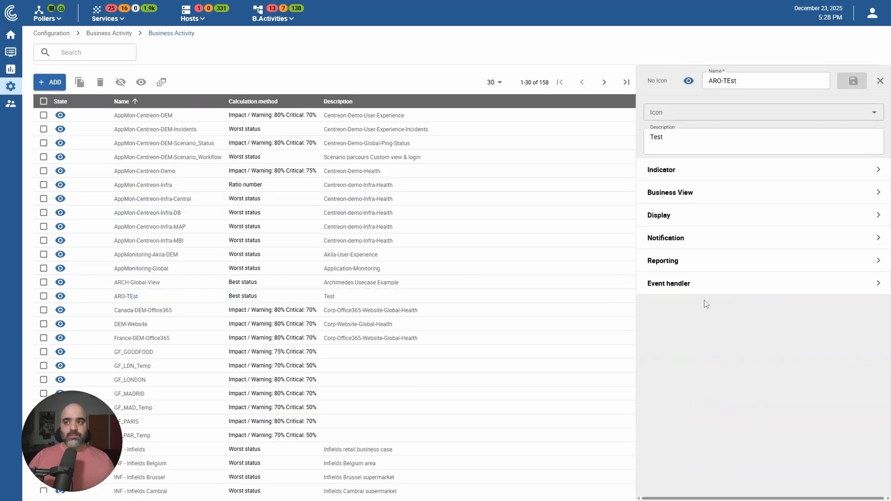
click(691, 237)
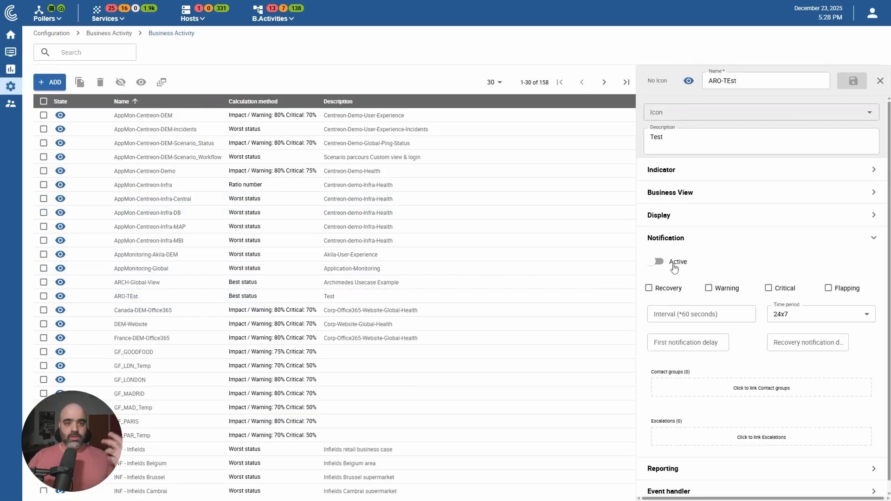
click(659, 262)
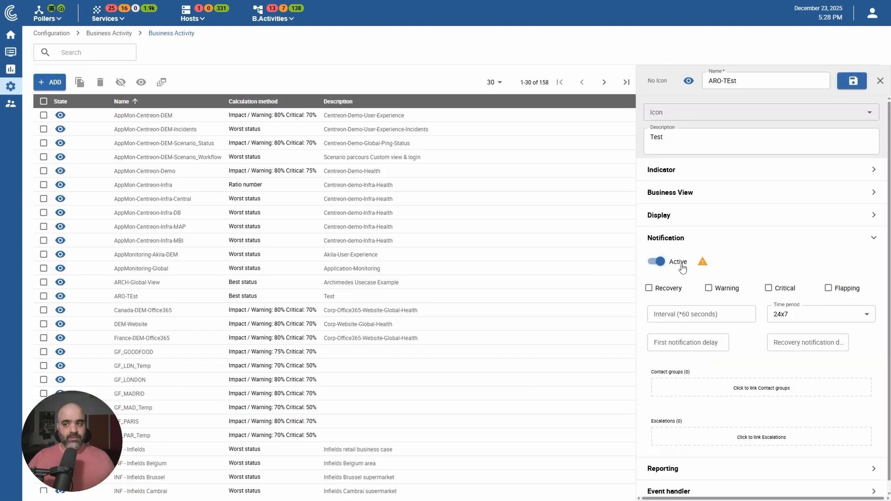
click(722, 390)
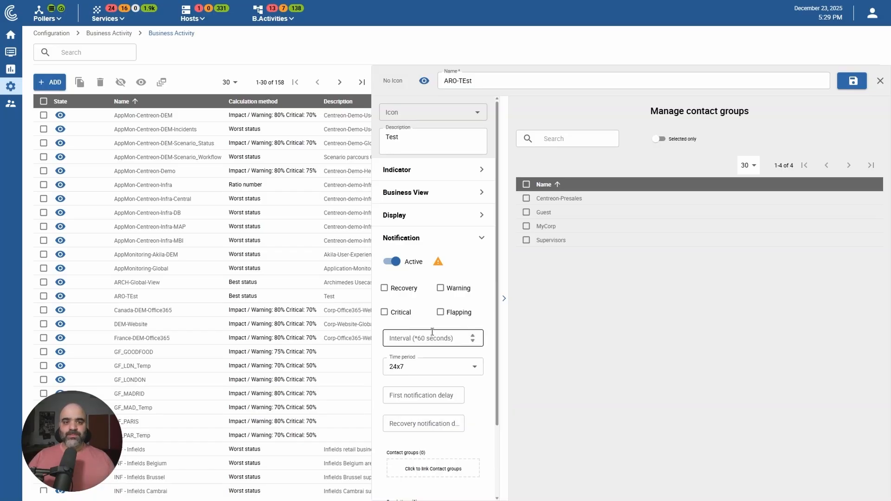
key(alt+Tab)
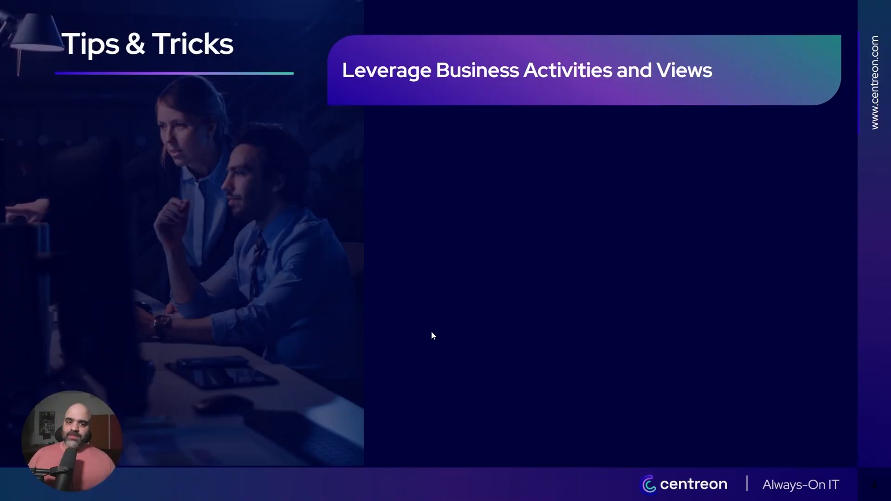
key(Right)
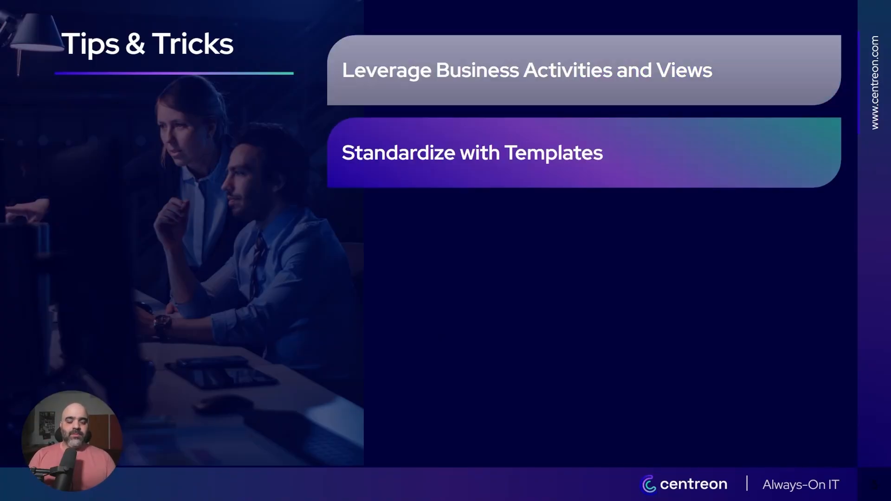
key(Right)
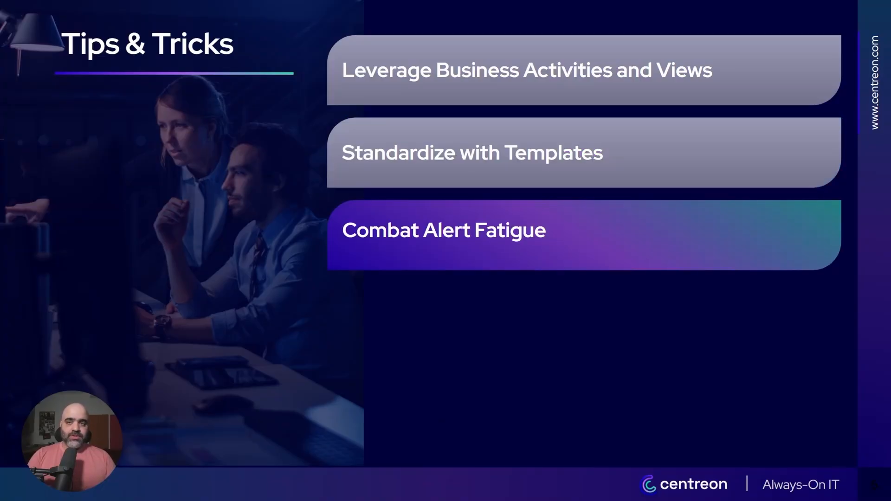
key(Left)
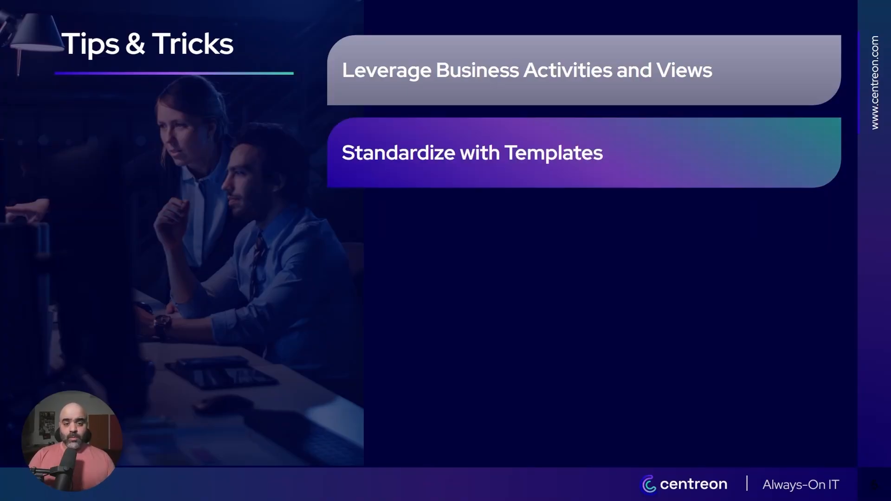
key(alt+Tab)
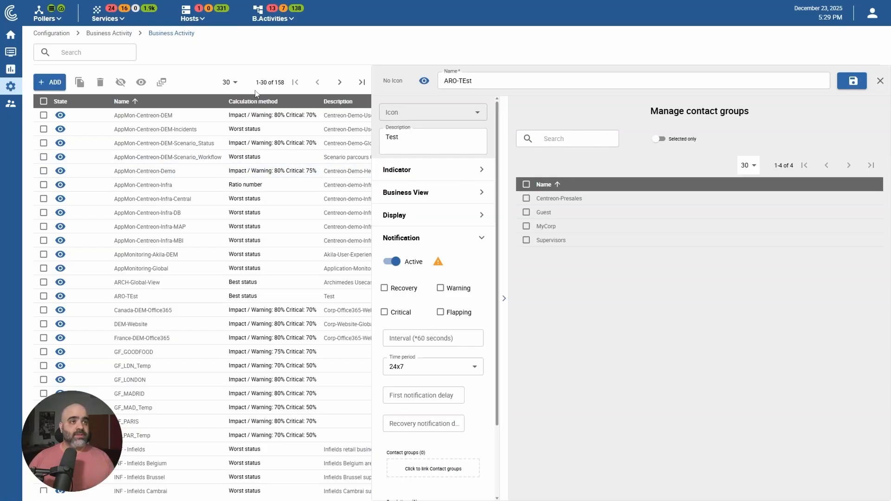
Open the notification settings of the host template AVV_Notification_GLPI.
mouse_move(17, 89)
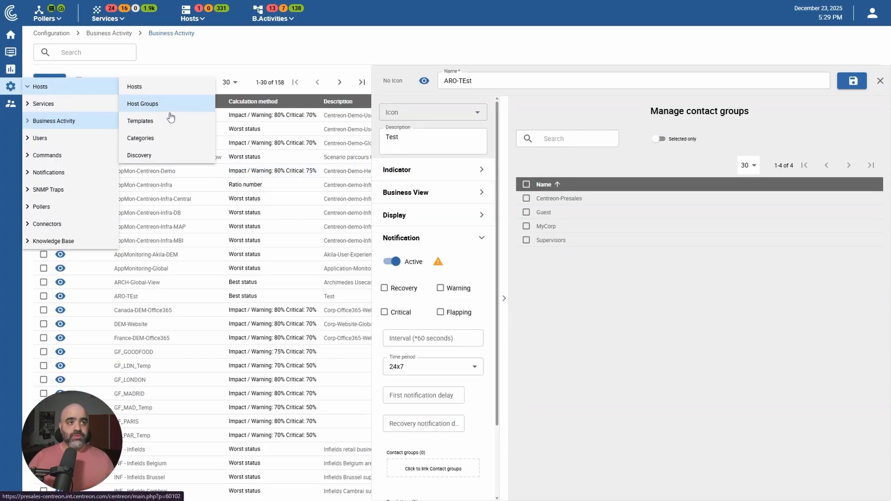
click(169, 124)
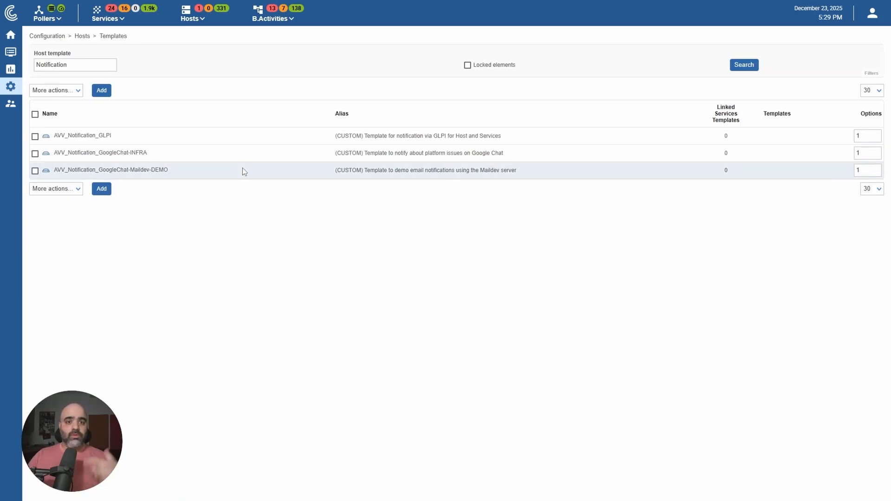
click(106, 140)
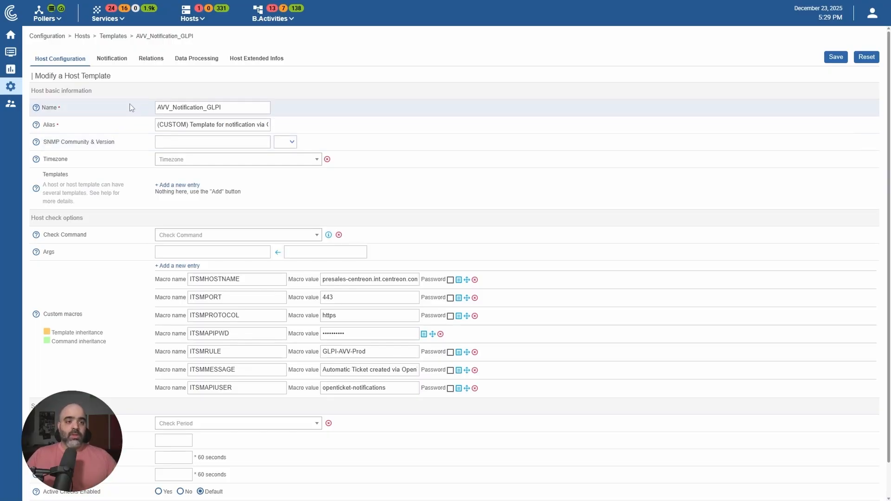
click(122, 63)
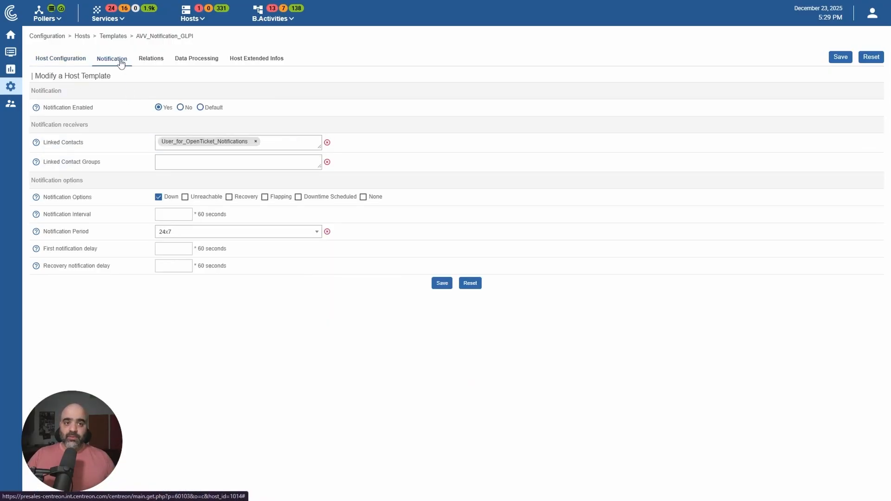
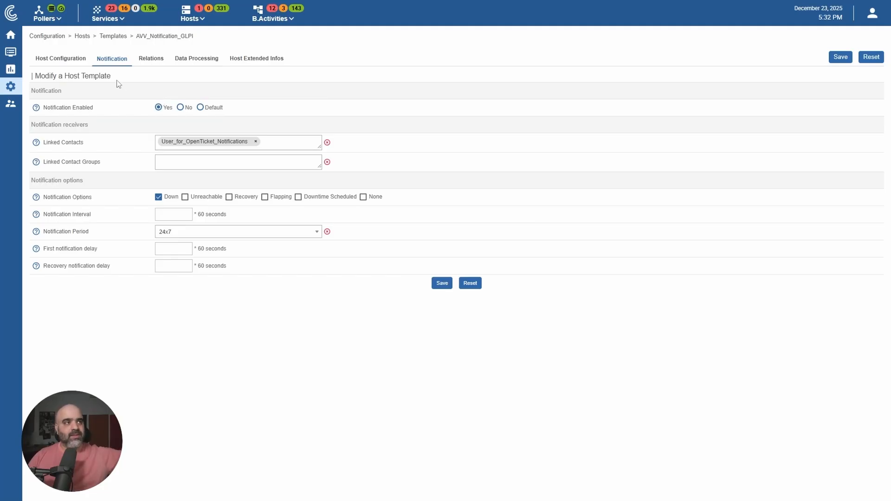
mouse_move(11, 87)
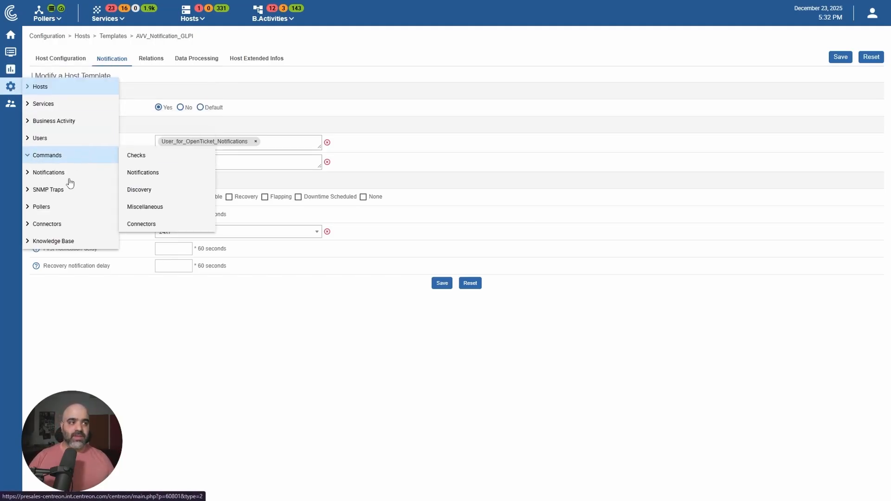
mouse_move(61, 176)
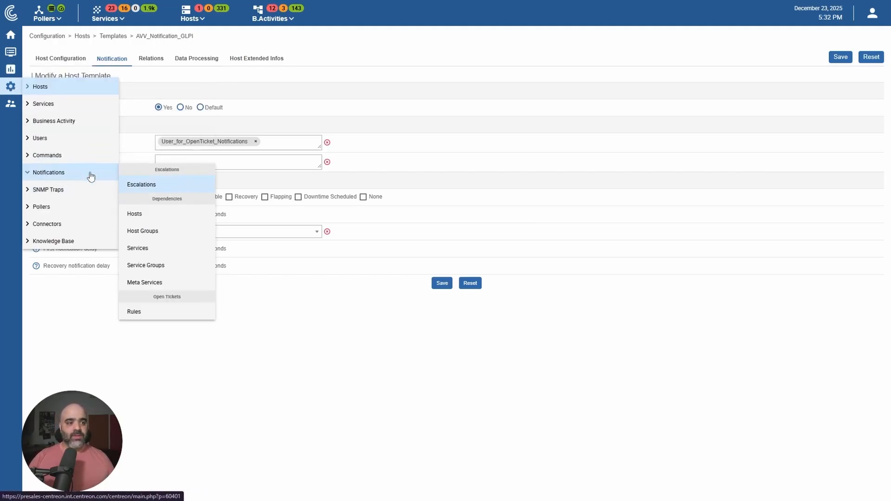
mouse_move(81, 88)
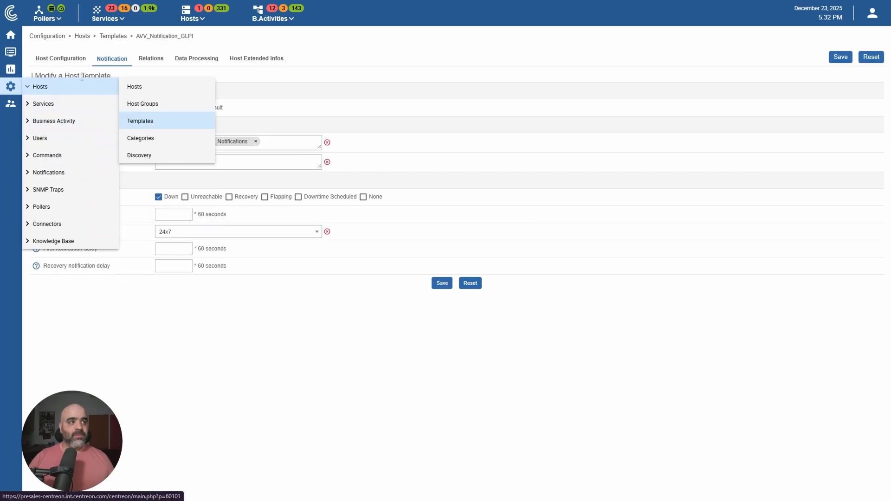
Open the relations settings of the host ARCH-SAO-AP to view its parent and child host dependencies.
click(153, 91)
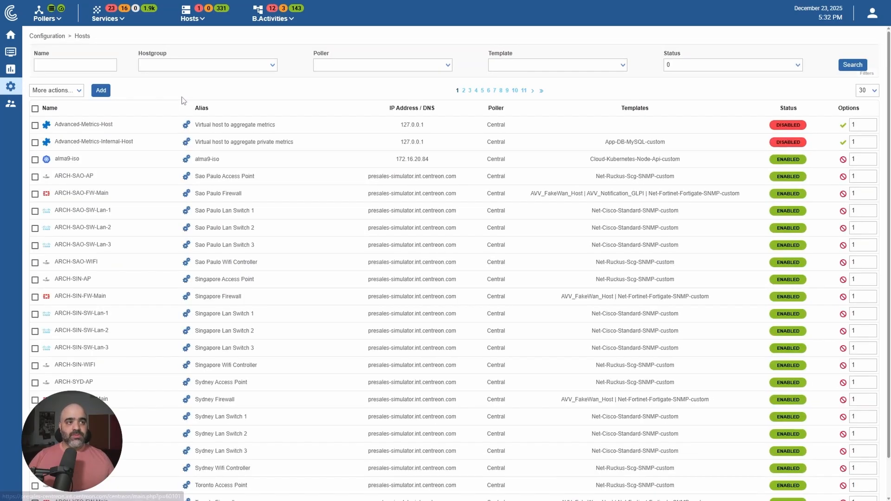
click(73, 177)
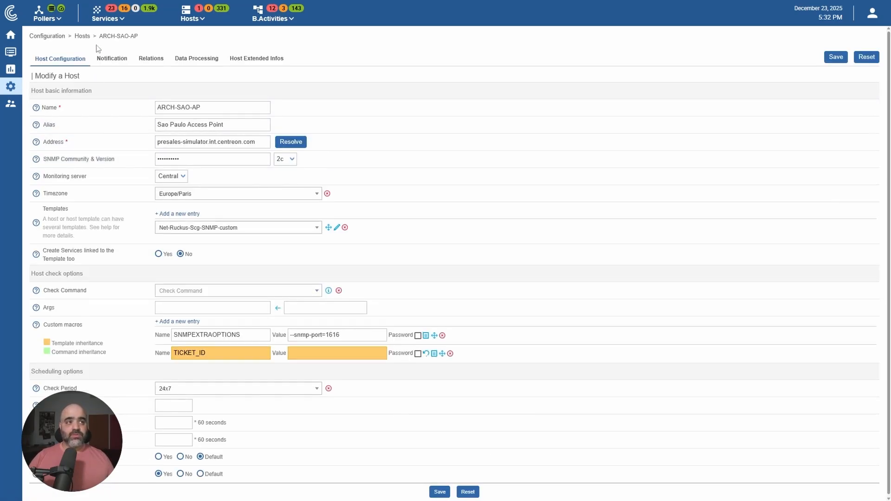
click(145, 60)
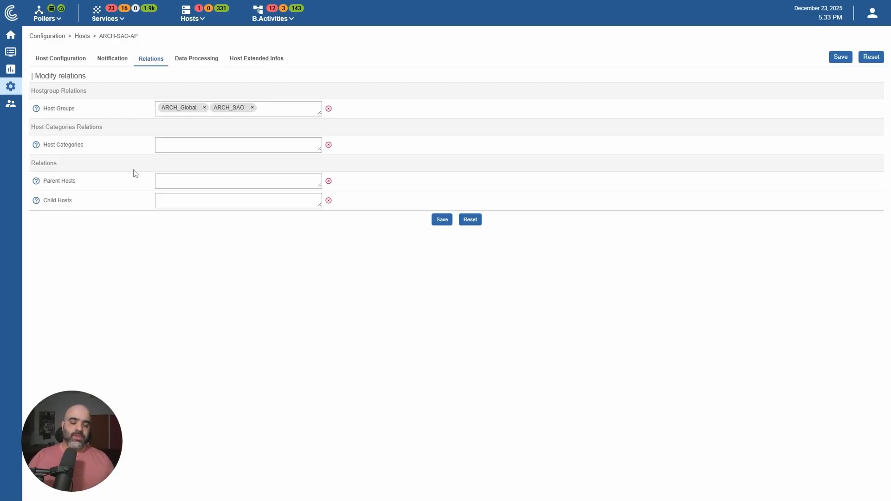
key(alt+Tab)
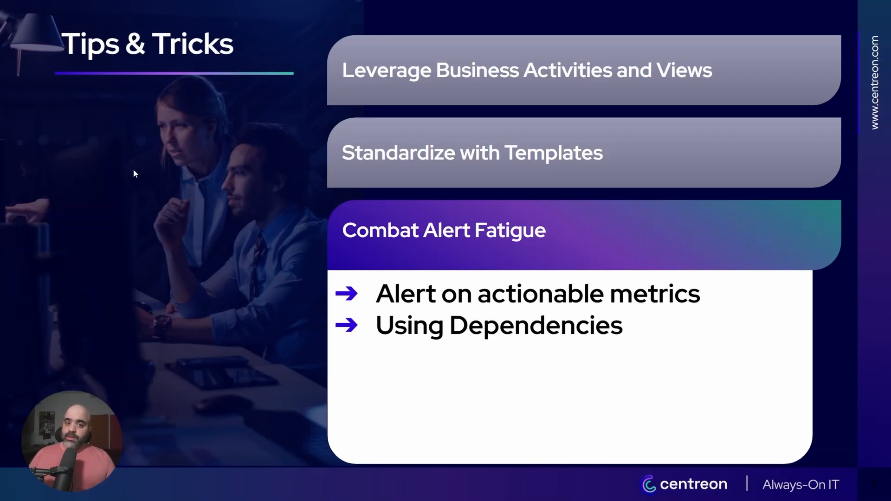
key(Right)
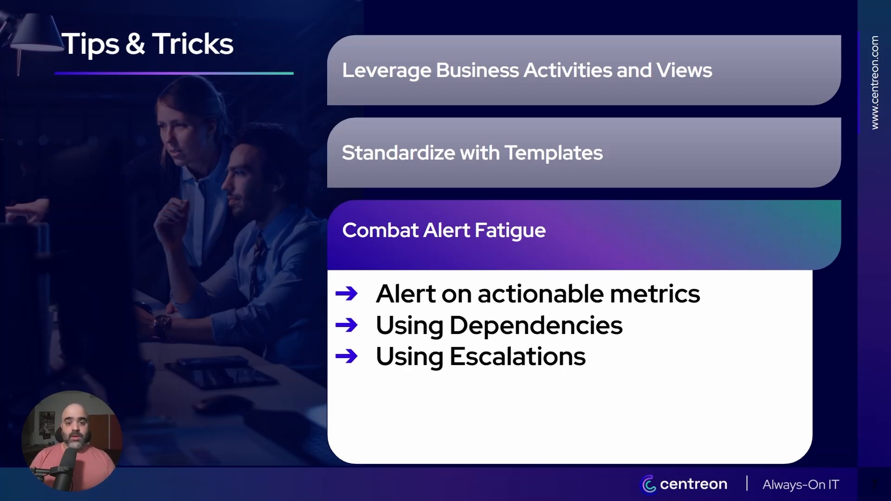
key(alt+Tab)
Open a blank form for adding a notification escalation and examine its available options.
mouse_move(16, 89)
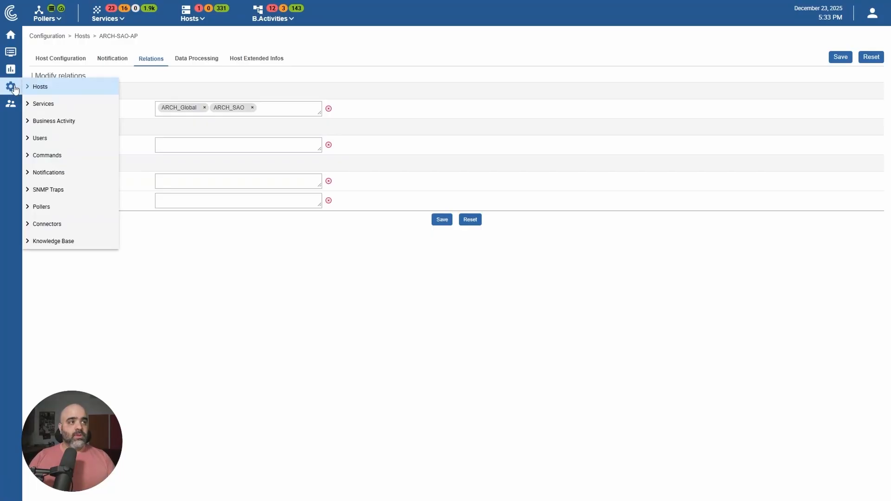
mouse_move(68, 179)
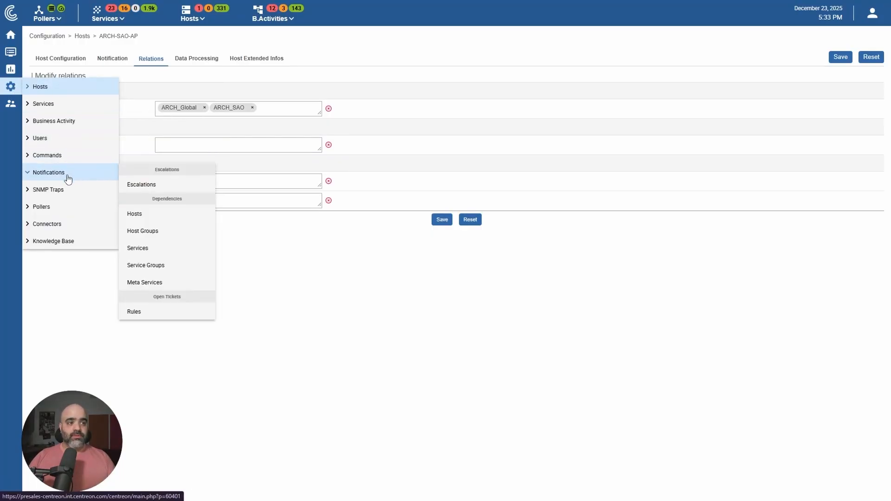
click(149, 184)
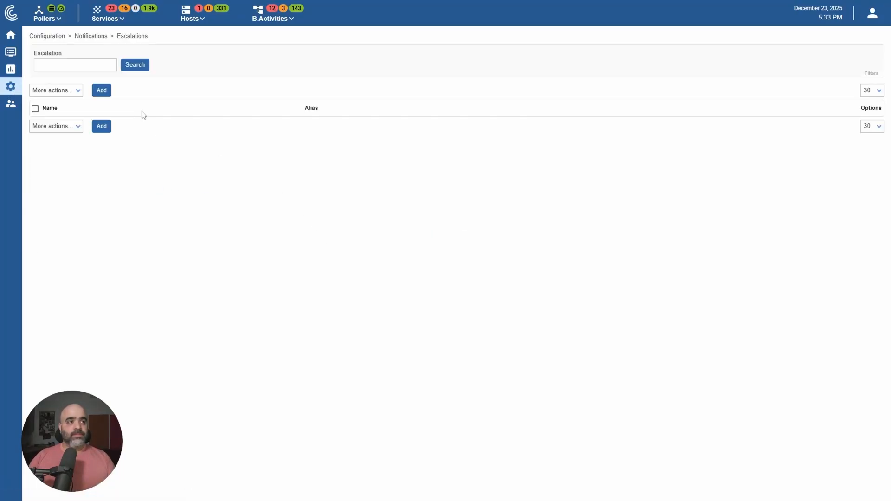
click(102, 91)
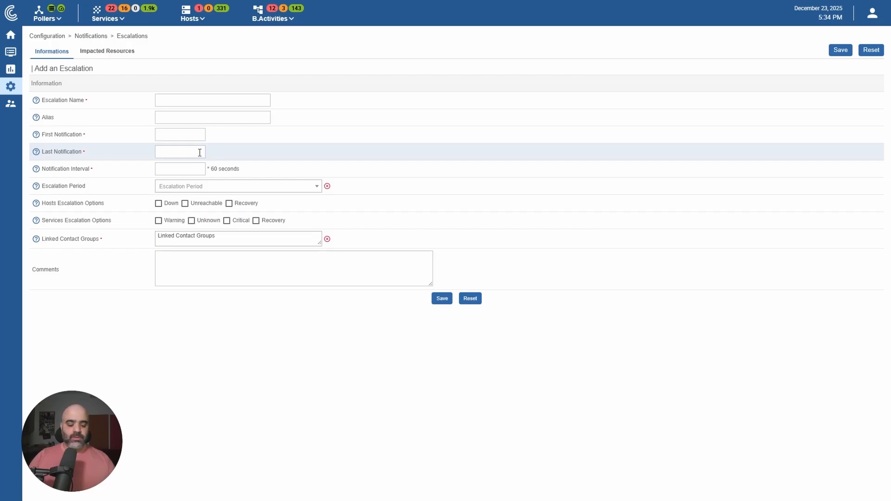
key(alt+Tab)
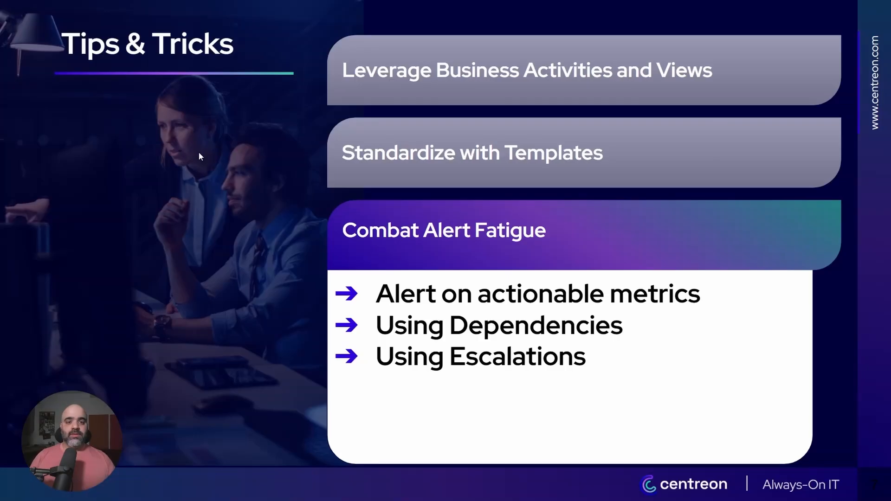
key(Right)
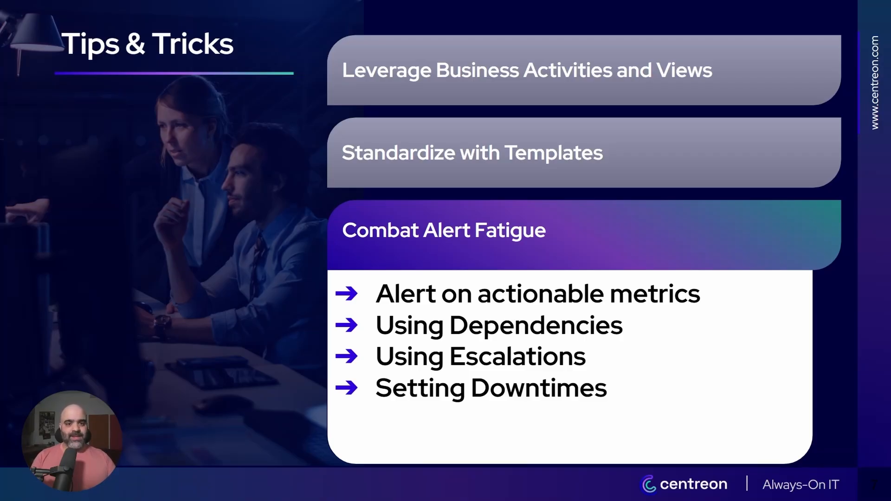
key(alt+Tab)
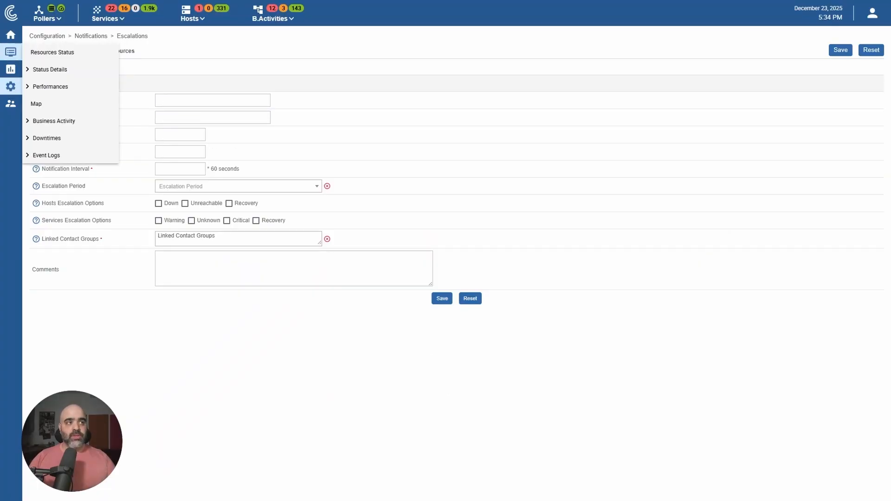
Review the downtime options for the host ARCH-SYD-SW-Lan-2 in Resources Status and leave without setting a downtime.
mouse_move(15, 51)
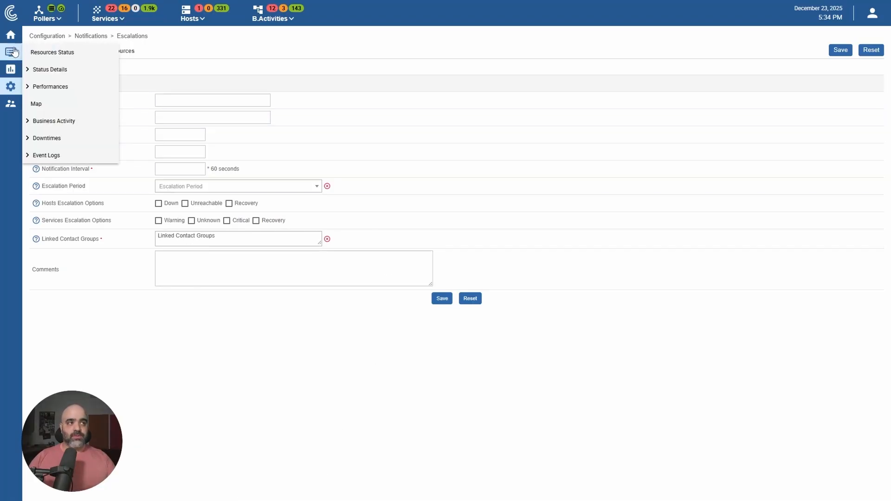
click(42, 52)
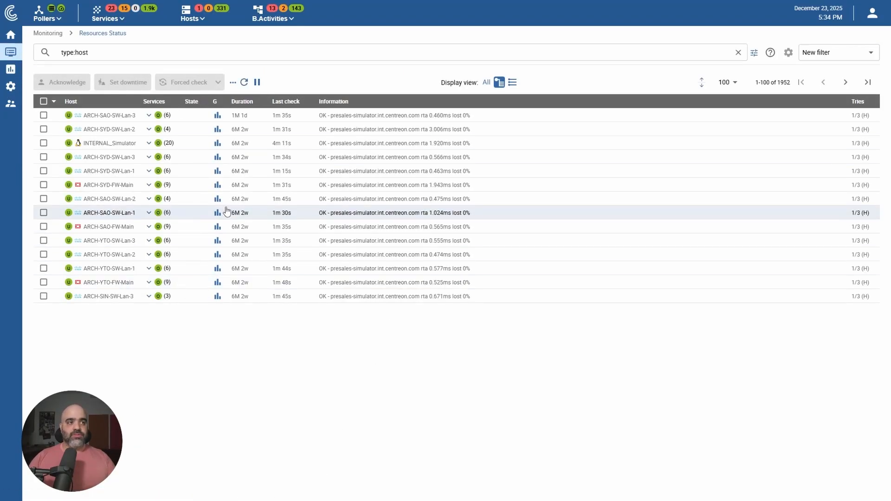
click(44, 130)
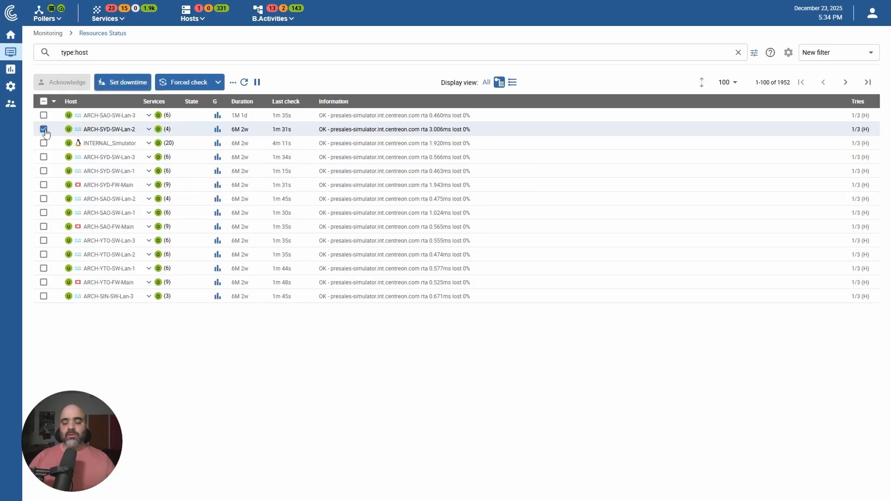
click(117, 82)
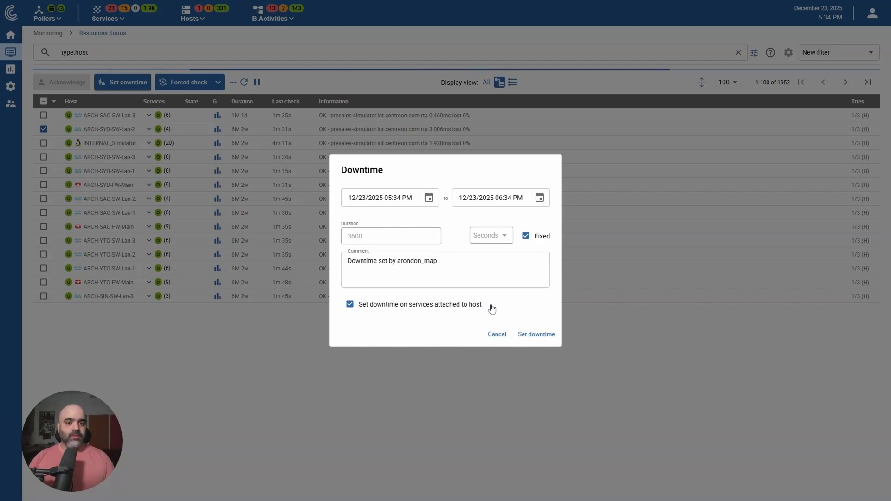
click(501, 334)
key(alt+Tab)
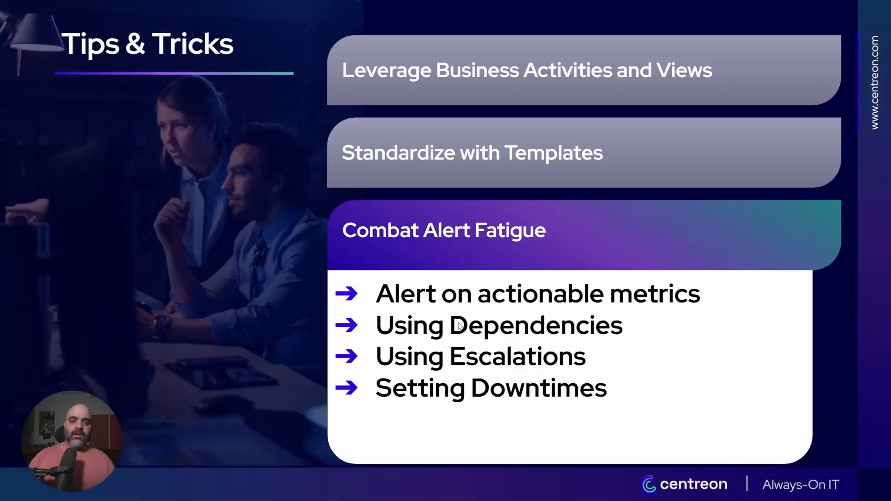
key(Right)
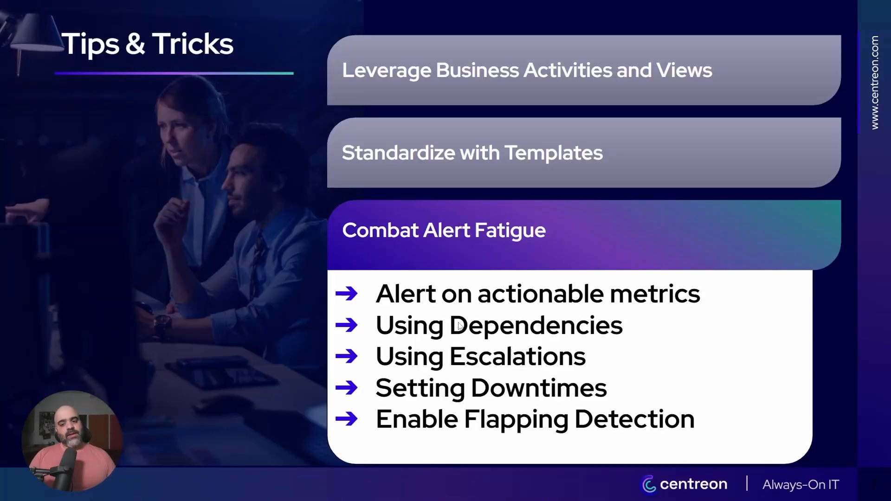